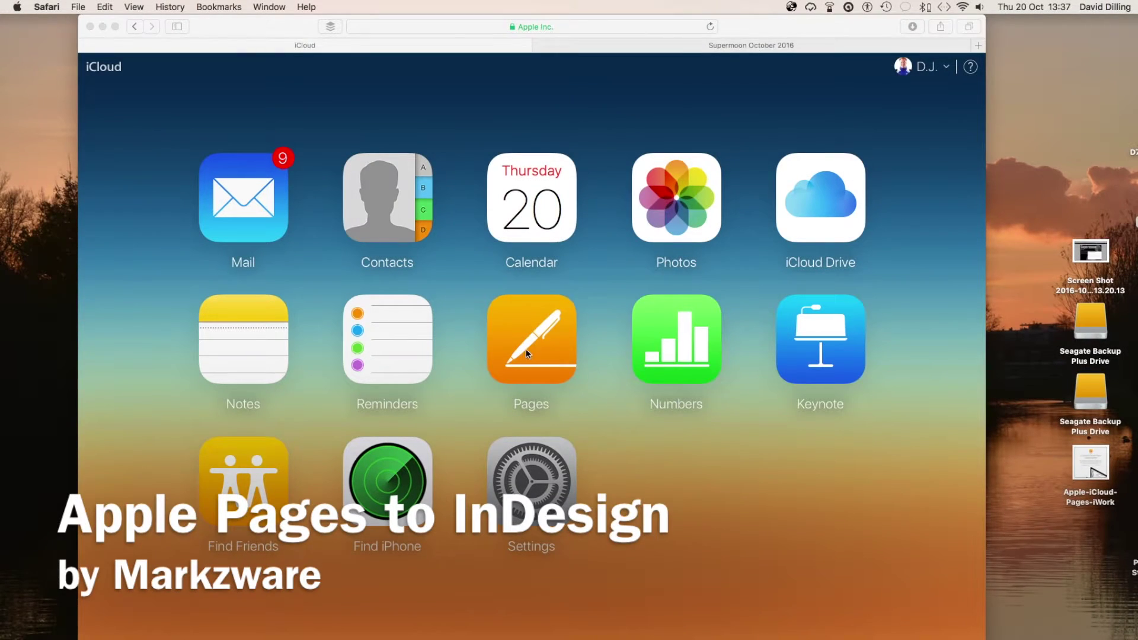
Step: Open Pages in iCloud and browse the new-document template chooser
{"action": "left_click", "coordinate": [526, 352]}
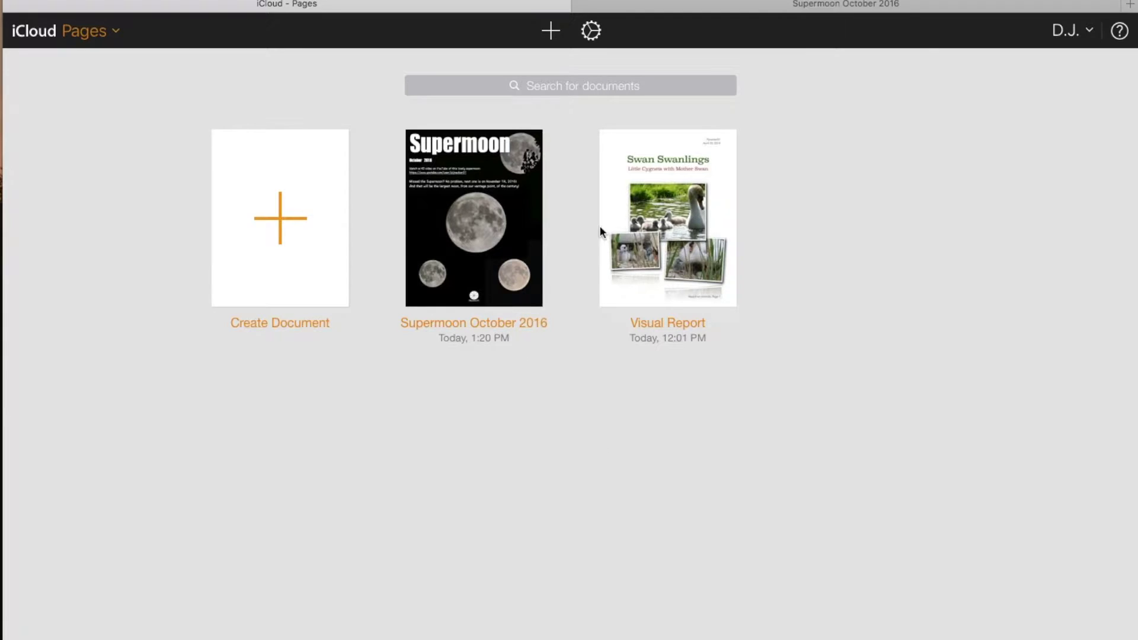
{"action": "left_click", "coordinate": [278, 206]}
{"action": "scroll", "coordinate": [549, 423], "scroll_direction": "down", "scroll_amount": 20}
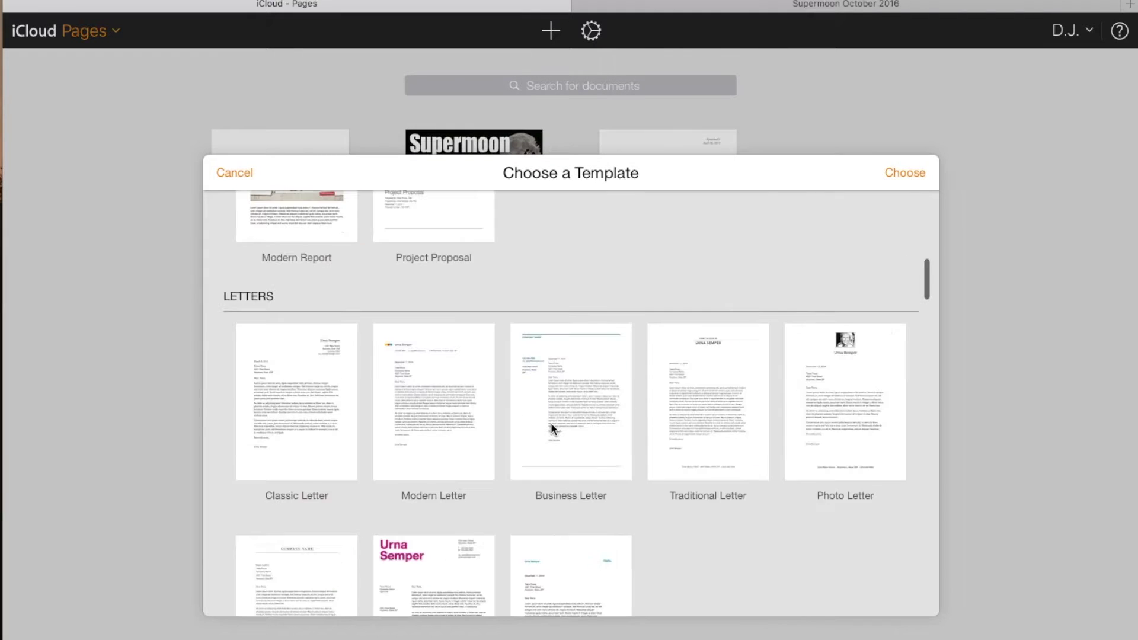
{"action": "scroll", "coordinate": [548, 424], "scroll_direction": "down", "scroll_amount": 15}
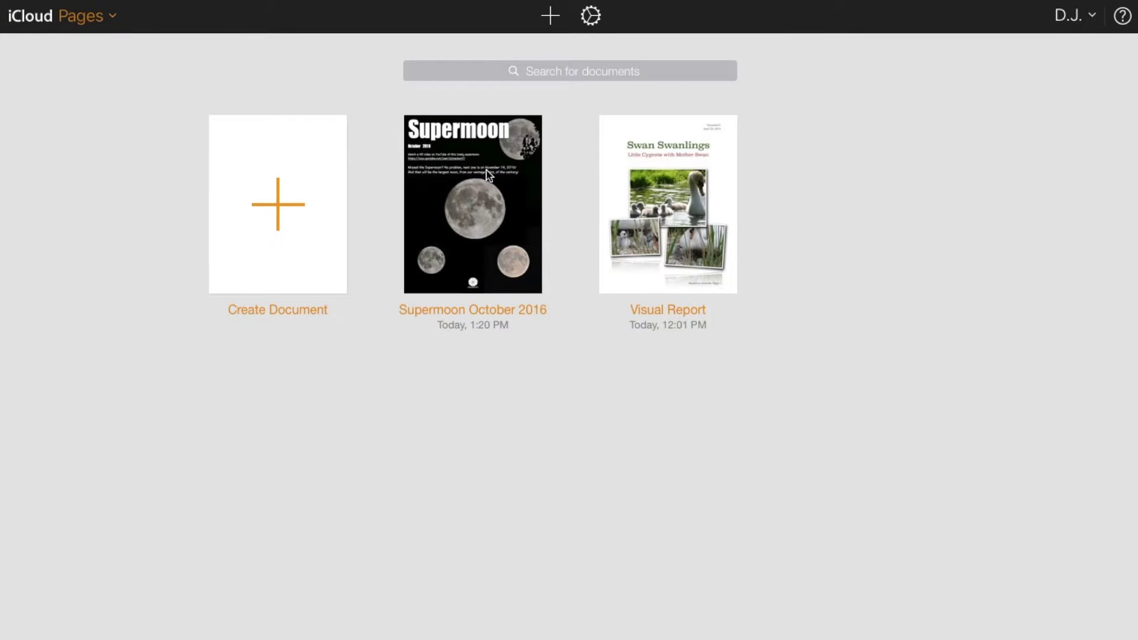
Step: Open the Supermoon October 2016 flyer and select its background image
{"action": "left_click", "coordinate": [448, 173]}
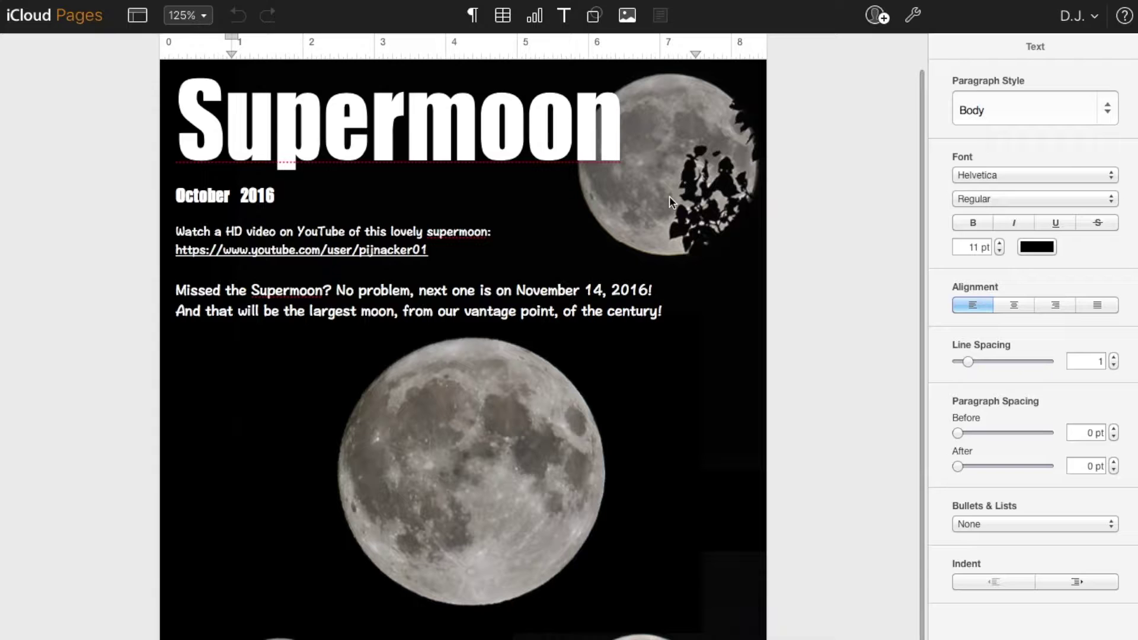
{"action": "left_click", "coordinate": [669, 199]}
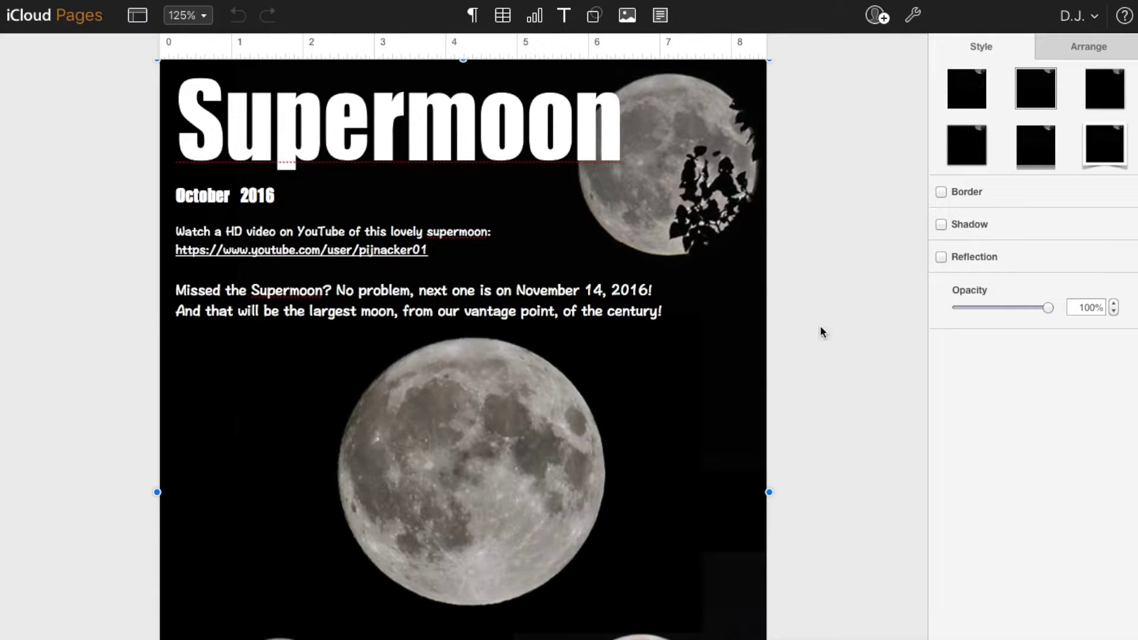
{"action": "scroll", "coordinate": [820, 331], "scroll_direction": "down", "scroll_amount": 3}
{"action": "scroll", "coordinate": [821, 331], "scroll_direction": "up", "scroll_amount": 3}
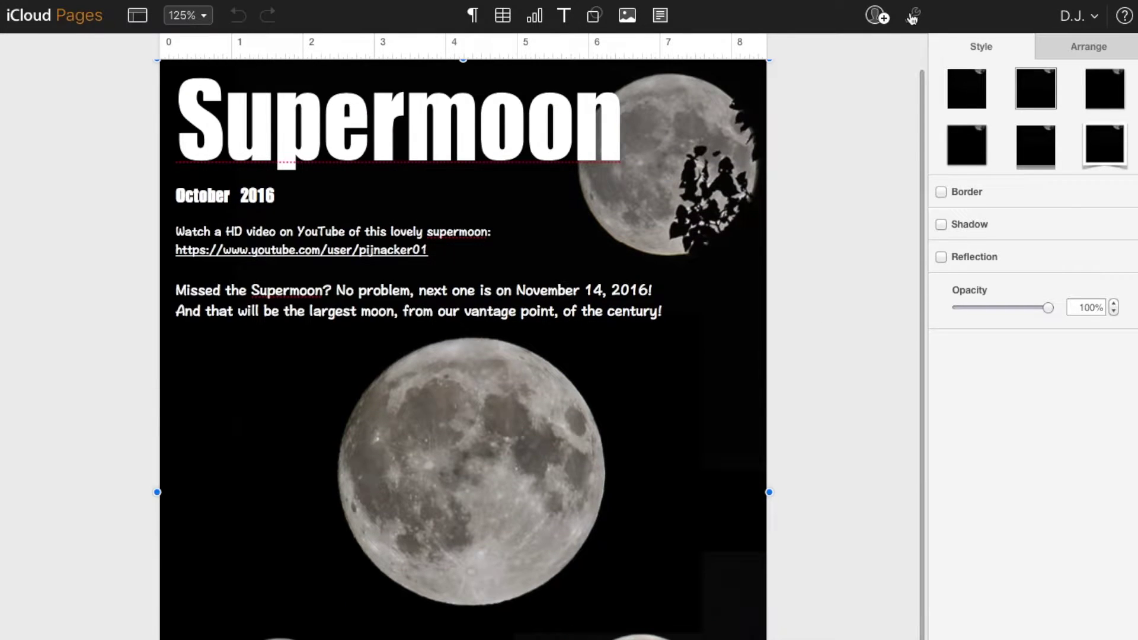
Step: Download a copy of the Supermoon October 2016 flyer as a PDF
{"action": "left_click", "coordinate": [913, 15]}
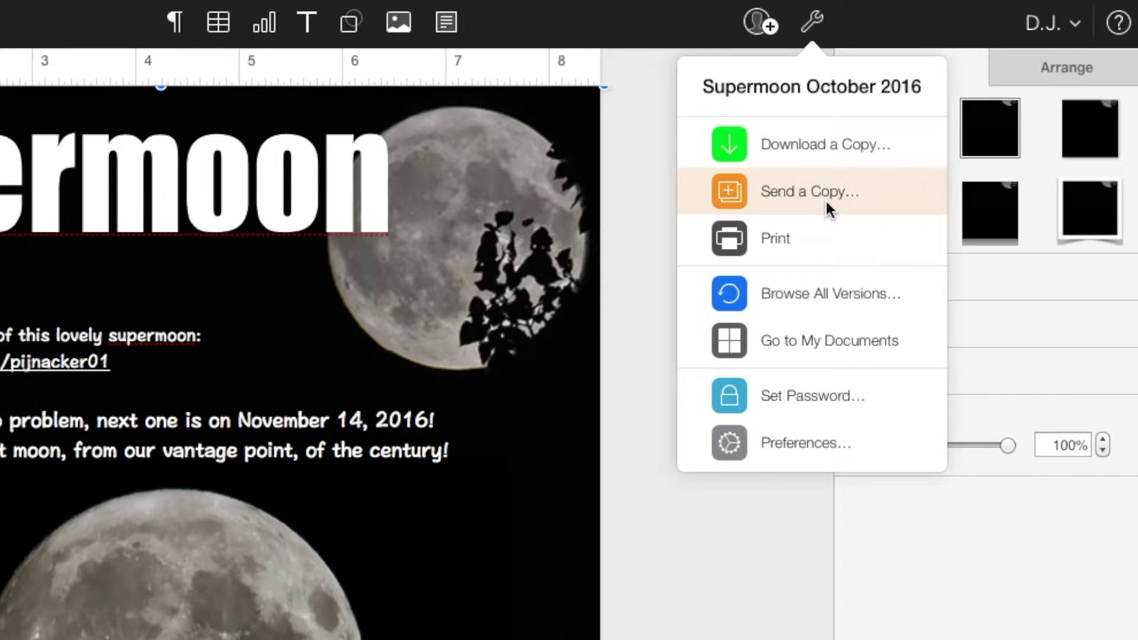
{"action": "left_click", "coordinate": [816, 154]}
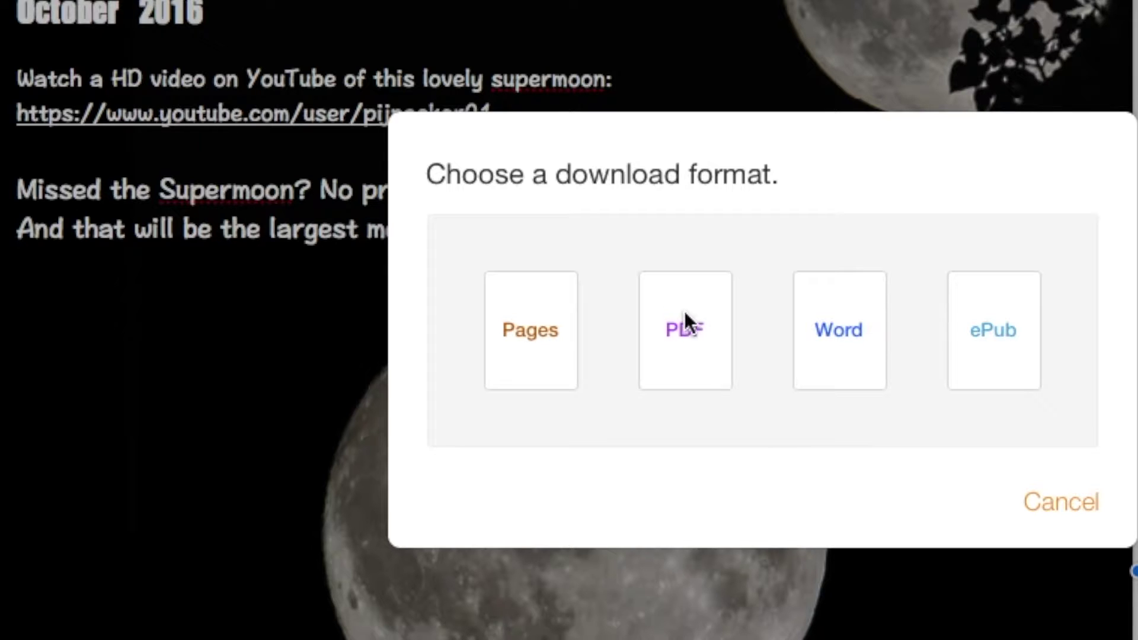
{"action": "left_click", "coordinate": [687, 327]}
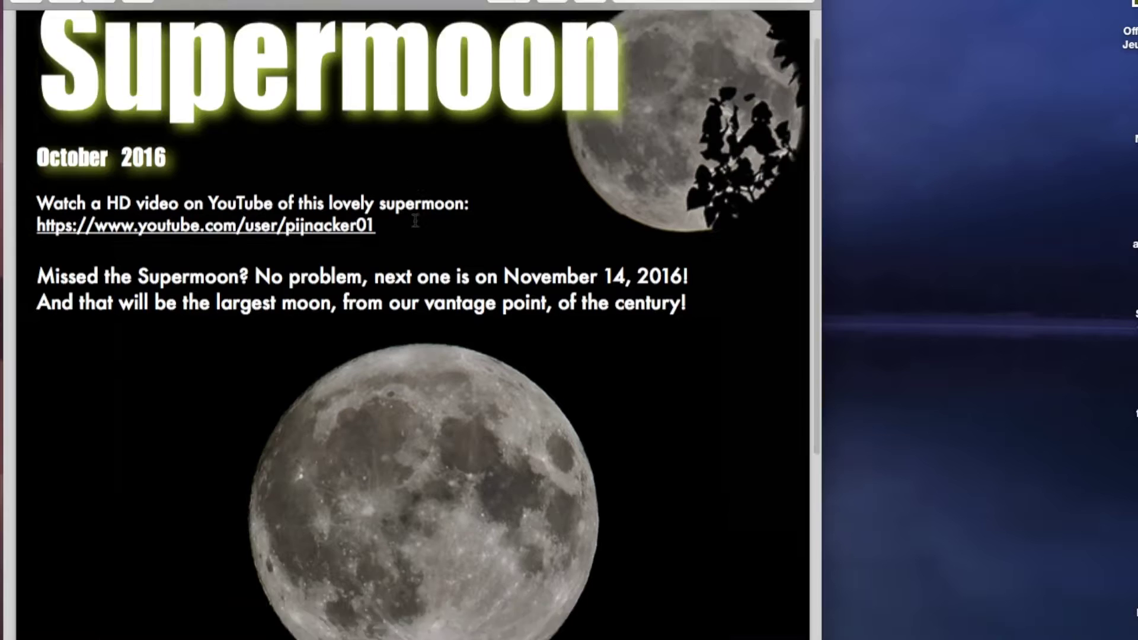
Step: Scroll Supermoon October 2016.pdf from the title down to the three moon photos
{"action": "scroll", "coordinate": [569, 332], "scroll_direction": "down", "scroll_amount": 10}
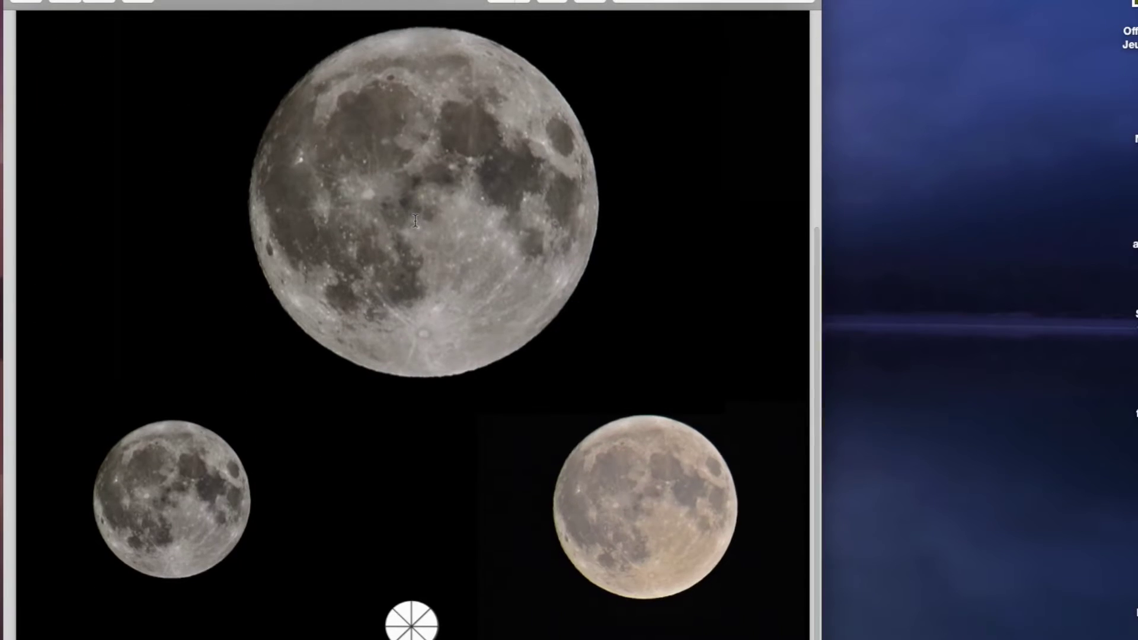
{"action": "scroll", "coordinate": [415, 220], "scroll_direction": "down", "scroll_amount": 3}
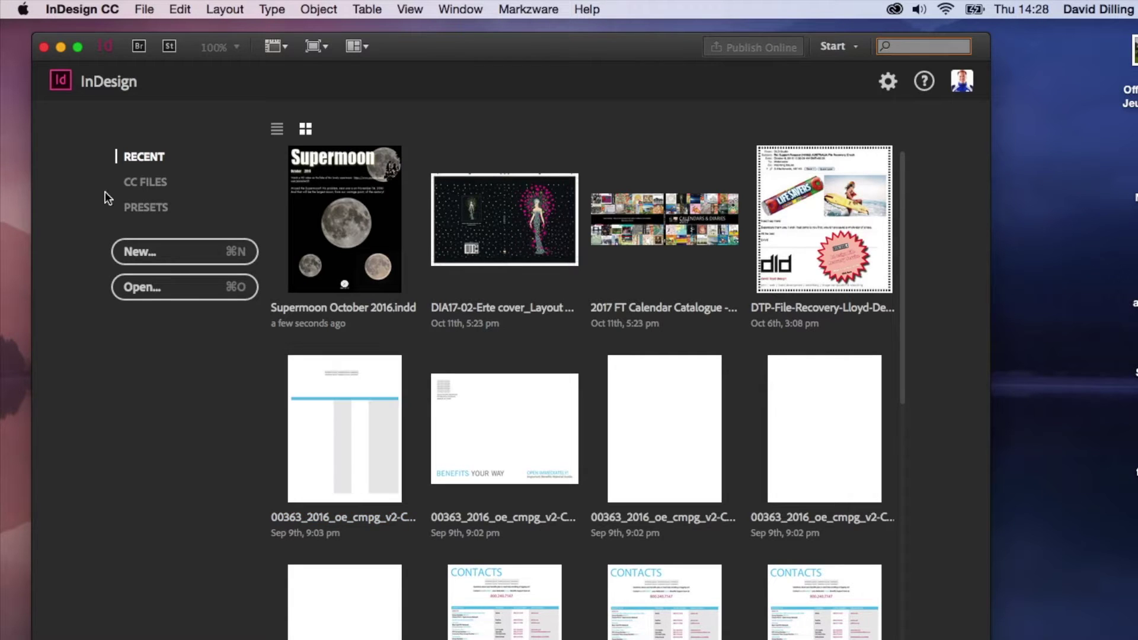
Step: Convert Supermoon October 2016.pdf into an editable InDesign layout with Markzware PDF2DTP
{"action": "left_click", "coordinate": [43, 46]}
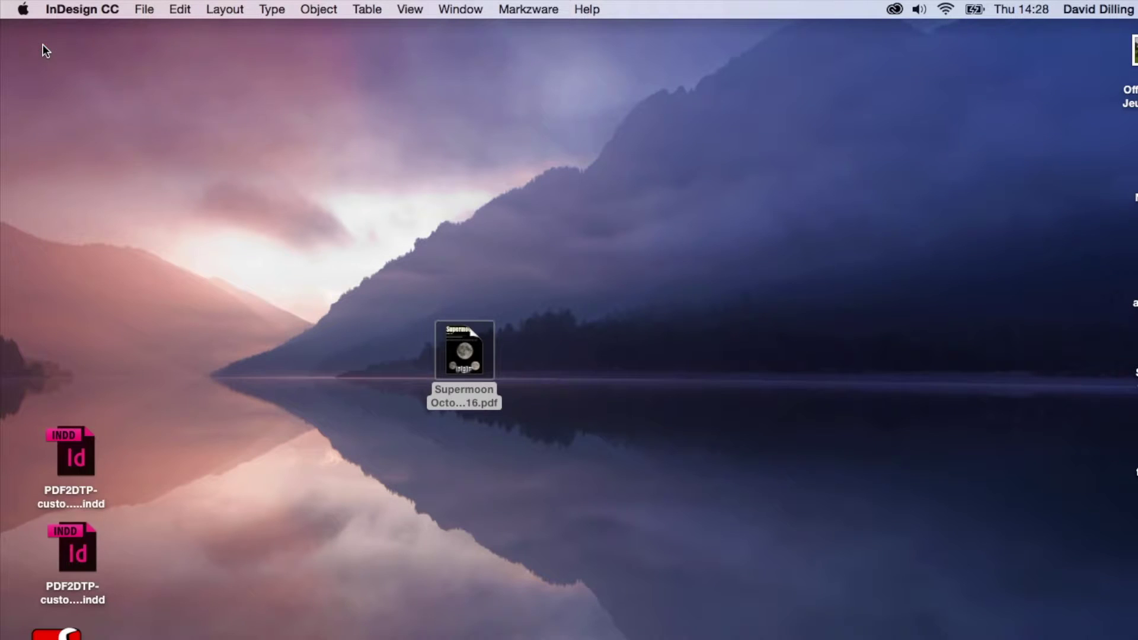
{"action": "left_click", "coordinate": [529, 7]}
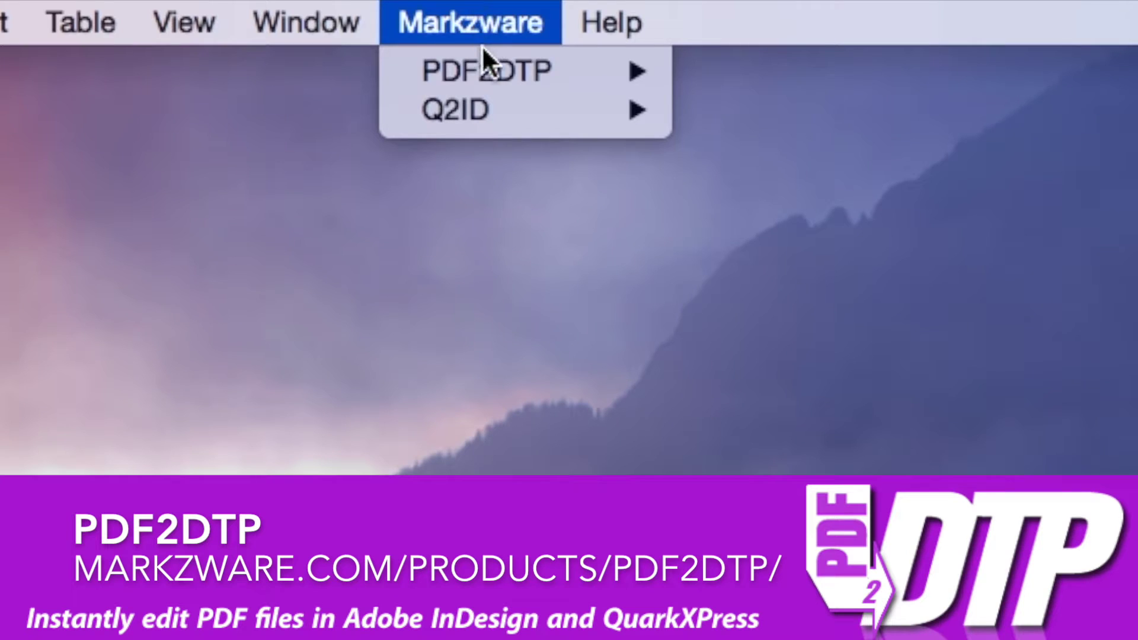
{"action": "mouse_move", "coordinate": [483, 60]}
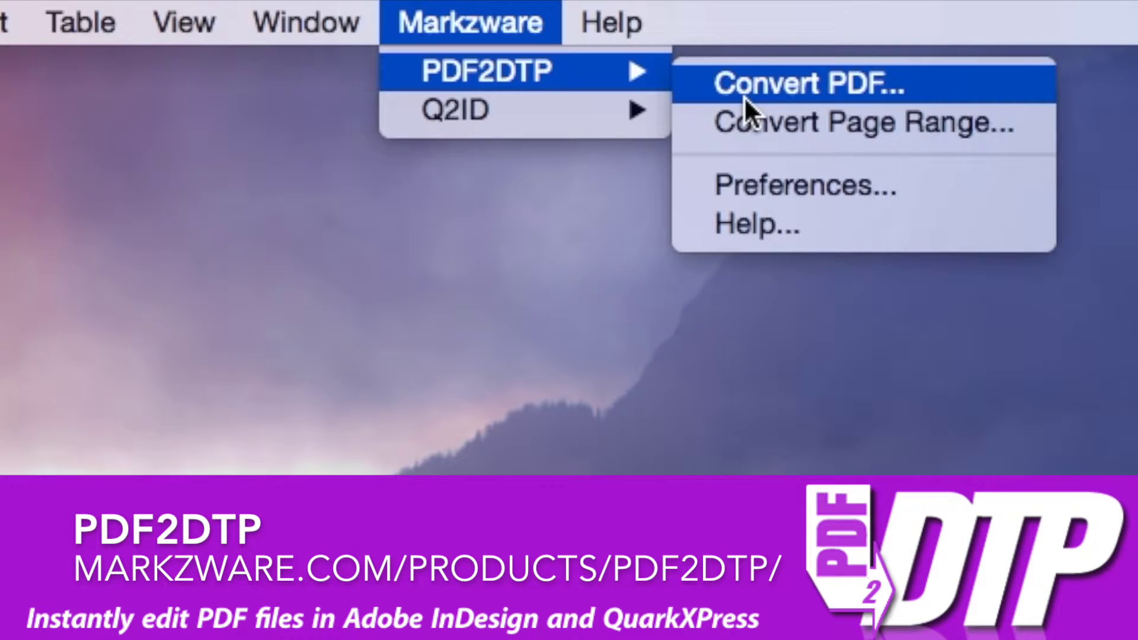
{"action": "left_click", "coordinate": [746, 98]}
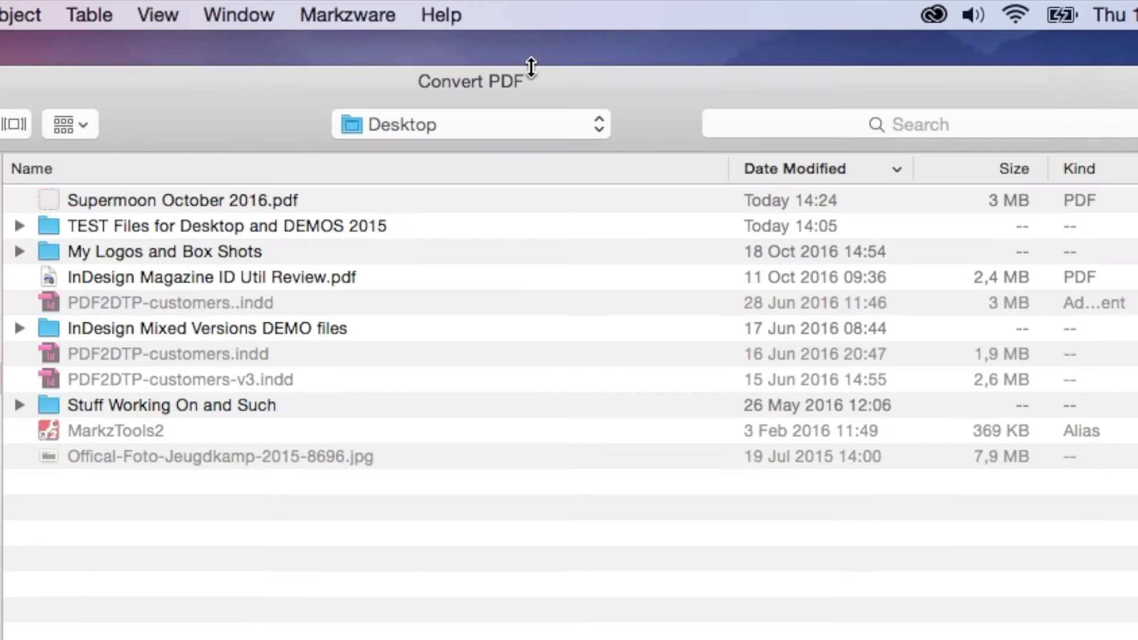
{"action": "left_click", "coordinate": [187, 199]}
{"action": "left_click", "coordinate": [991, 530]}
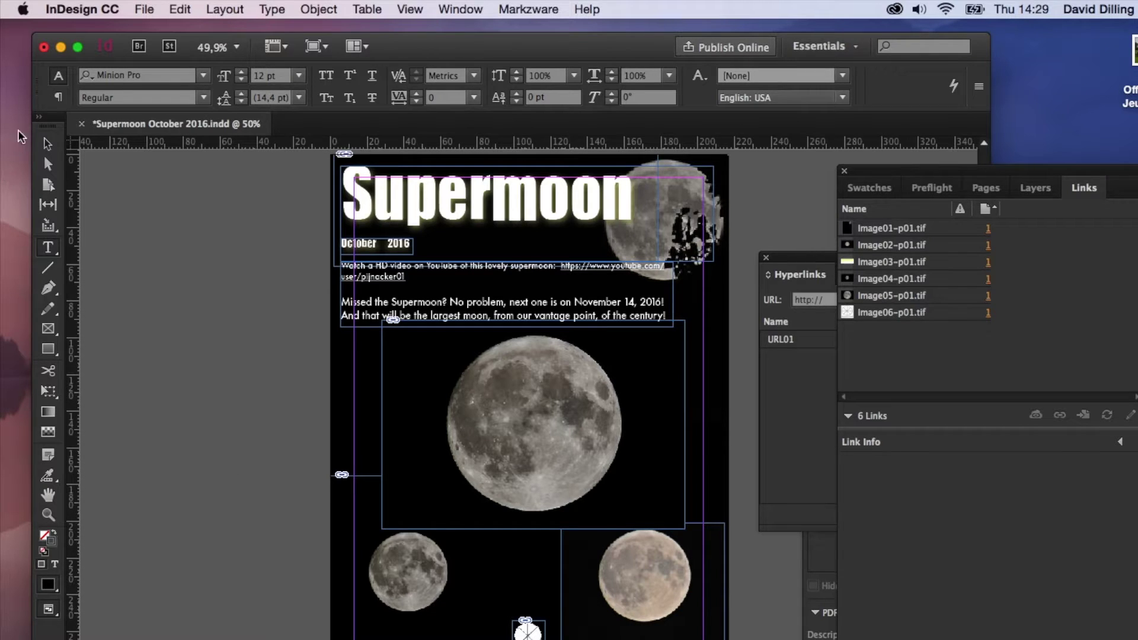
{"action": "left_click", "coordinate": [47, 144]}
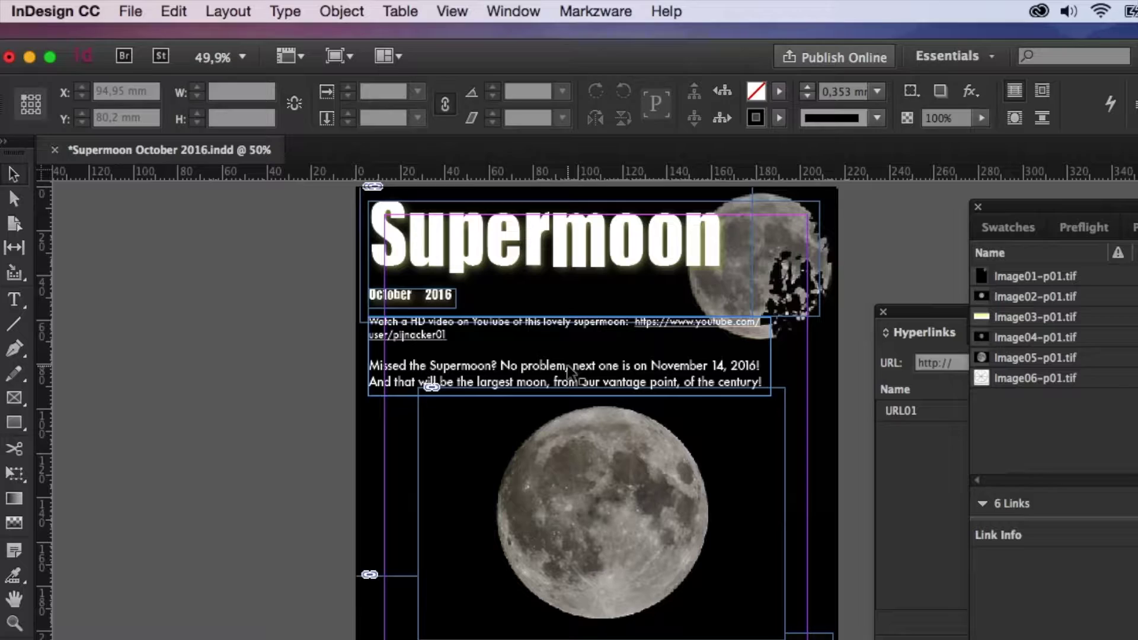
{"action": "double_click", "coordinate": [567, 368]}
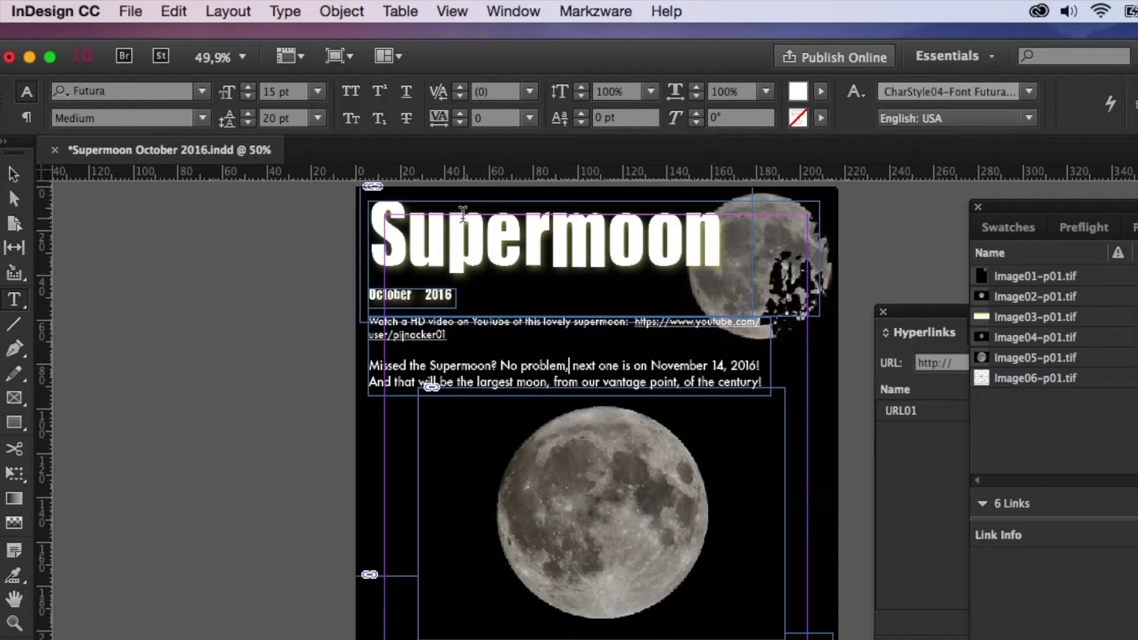
{"action": "double_click", "coordinate": [463, 233]}
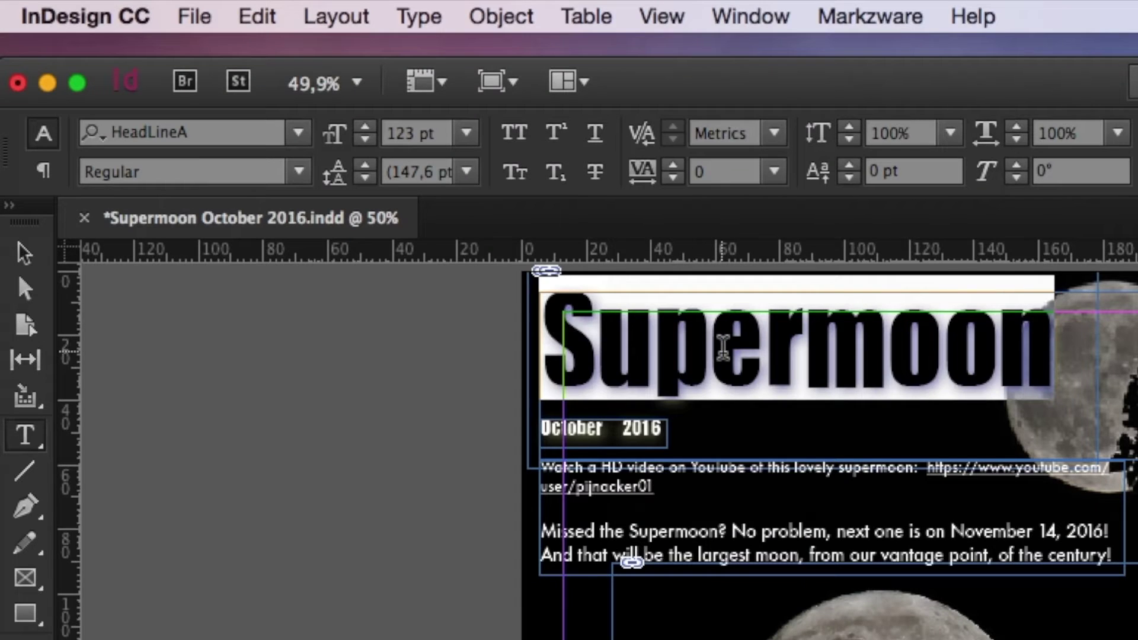
{"action": "left_click", "coordinate": [485, 236]}
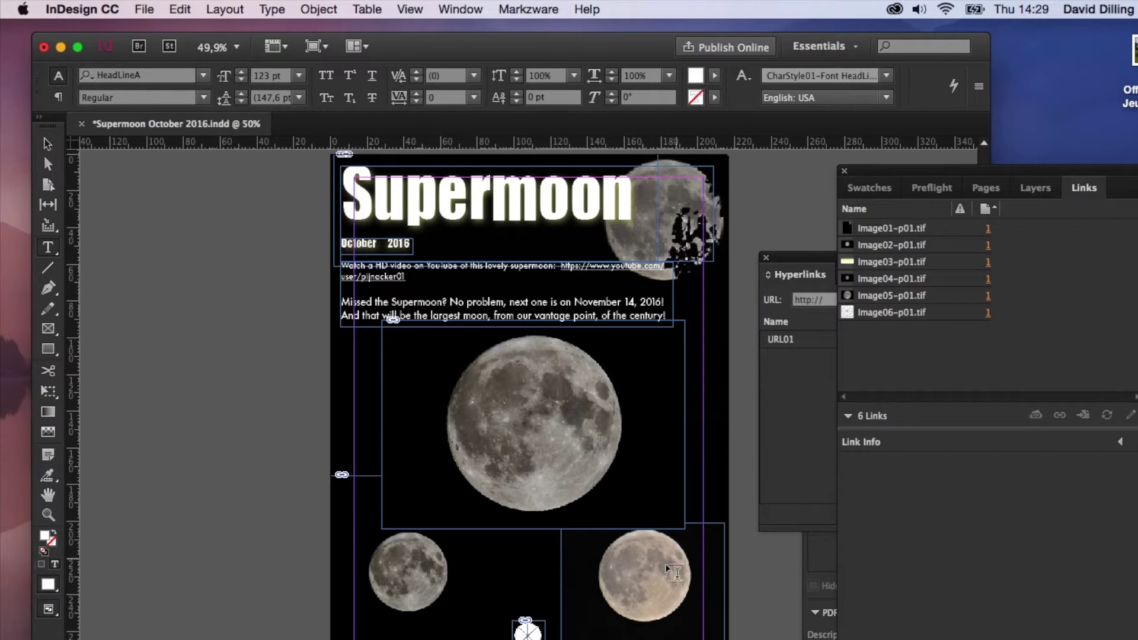
Step: Delete the bottom-right moon photo, Image02-p01.tif, from the flyer
{"action": "left_click", "coordinate": [47, 144]}
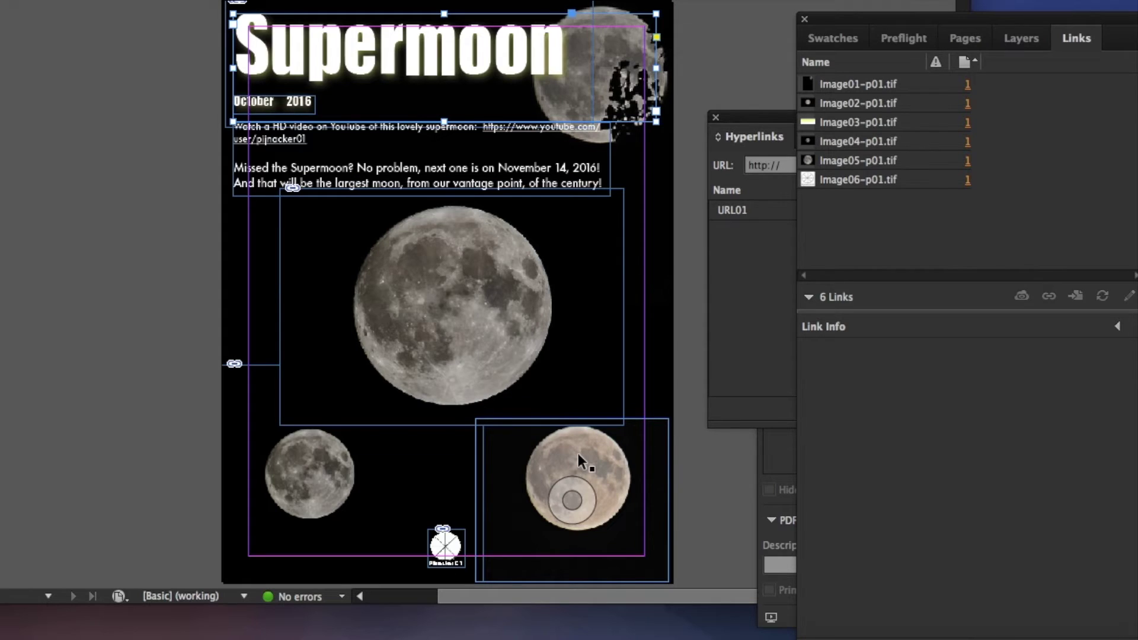
{"action": "left_click", "coordinate": [644, 554]}
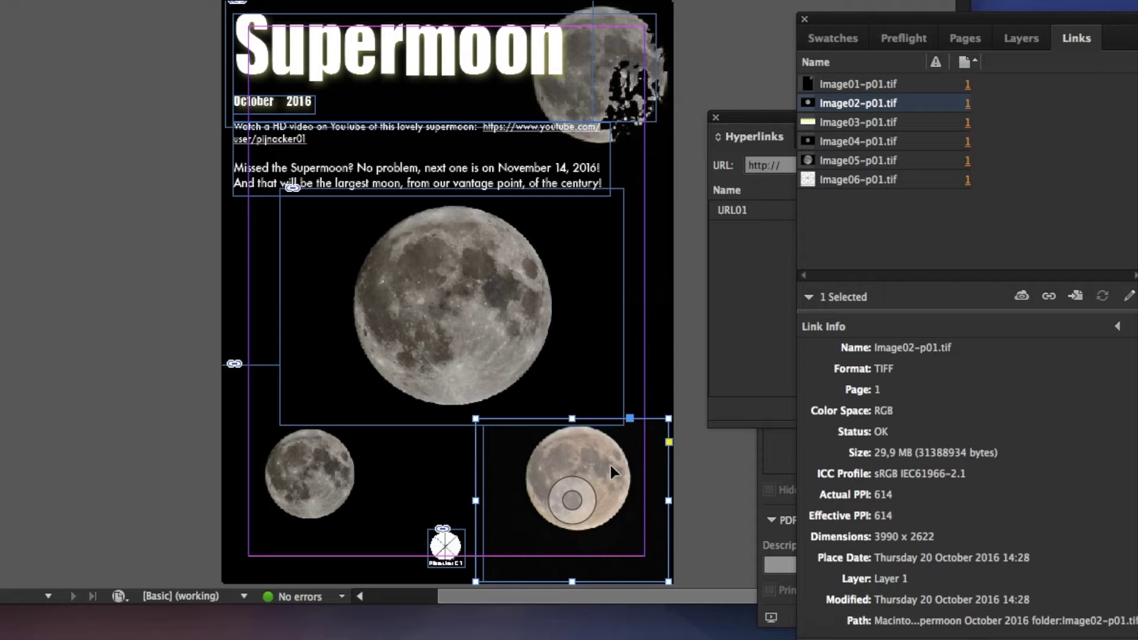
{"action": "key", "text": "Delete"}
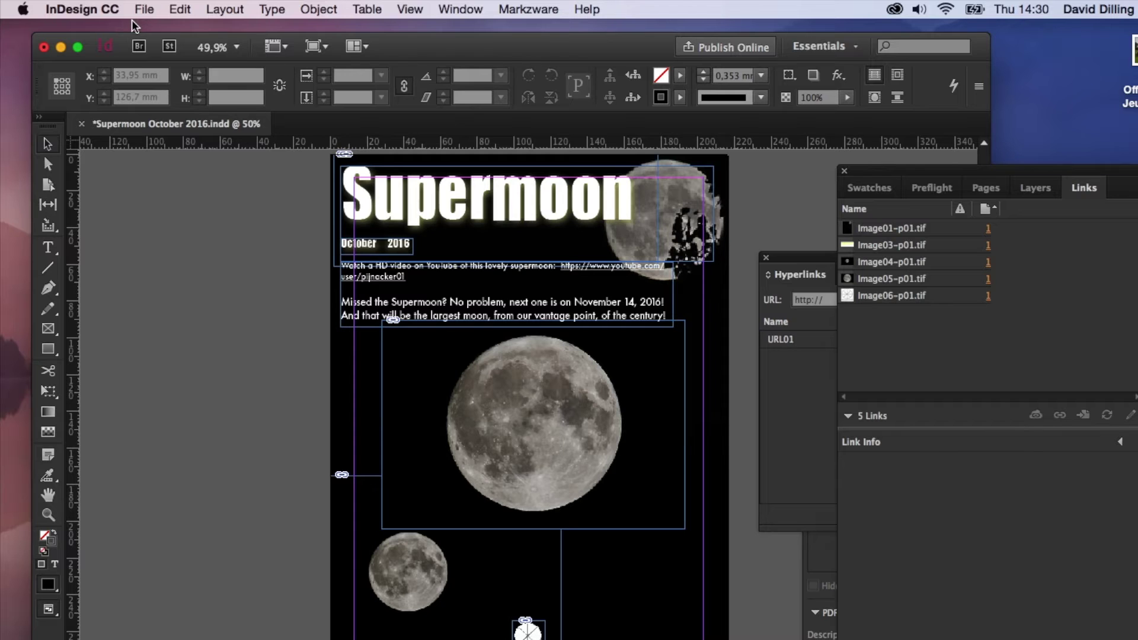
Step: Close the flyer without saving and open the Supermoon October 2016 folder
{"action": "left_click", "coordinate": [46, 50]}
{"action": "left_click", "coordinate": [504, 386]}
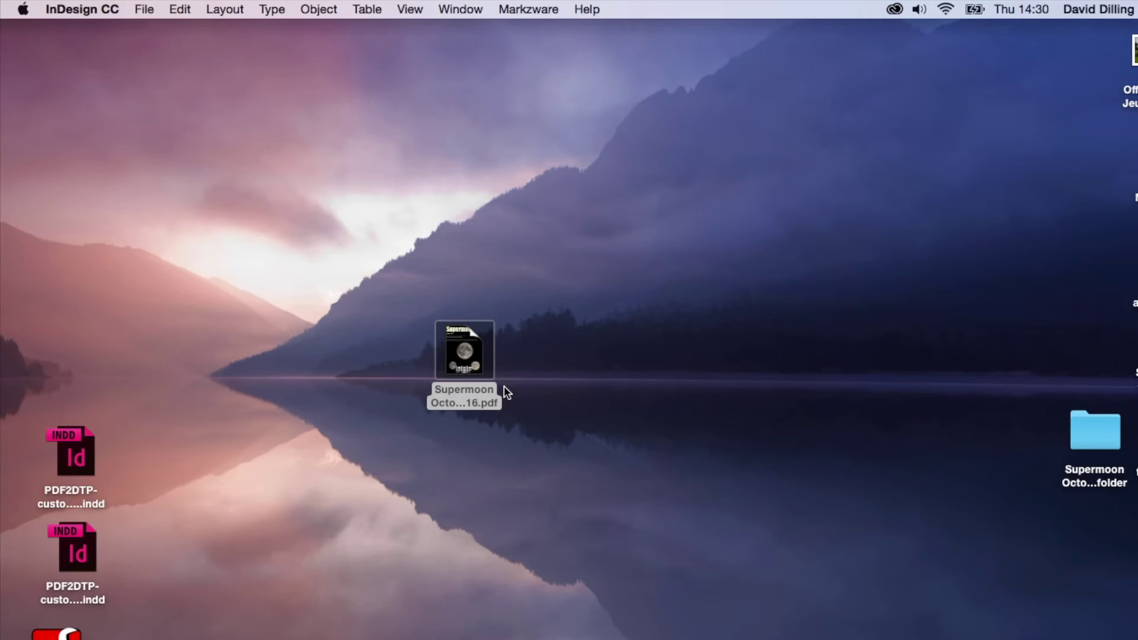
{"action": "left_click_drag", "start_coordinate": [1093, 446], "coordinate": [570, 363]}
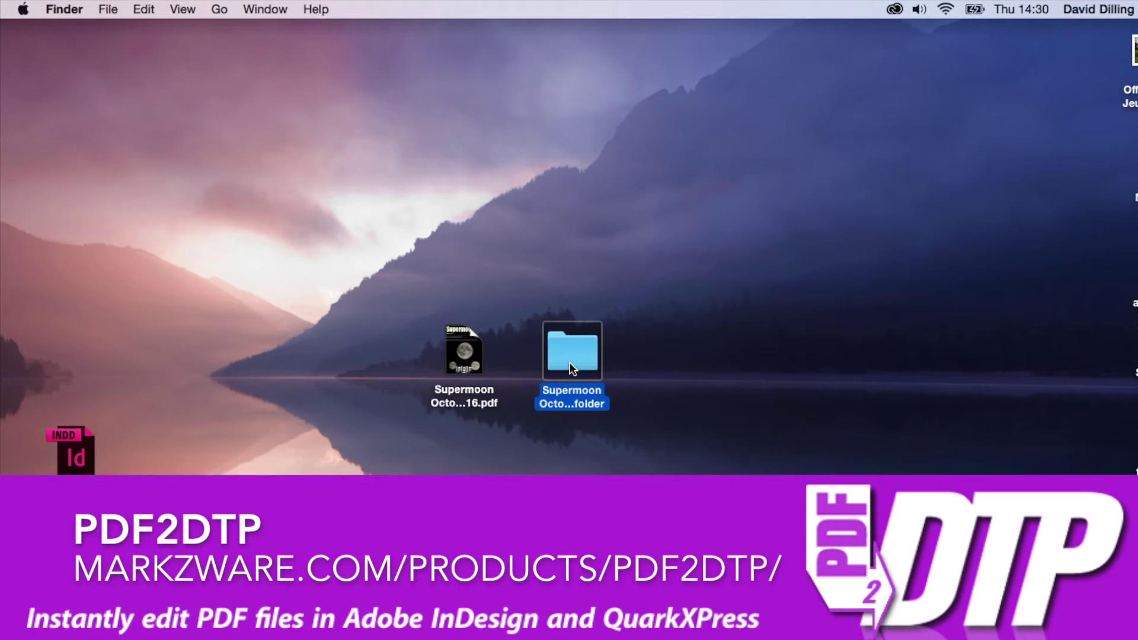
{"action": "double_click", "coordinate": [570, 362]}
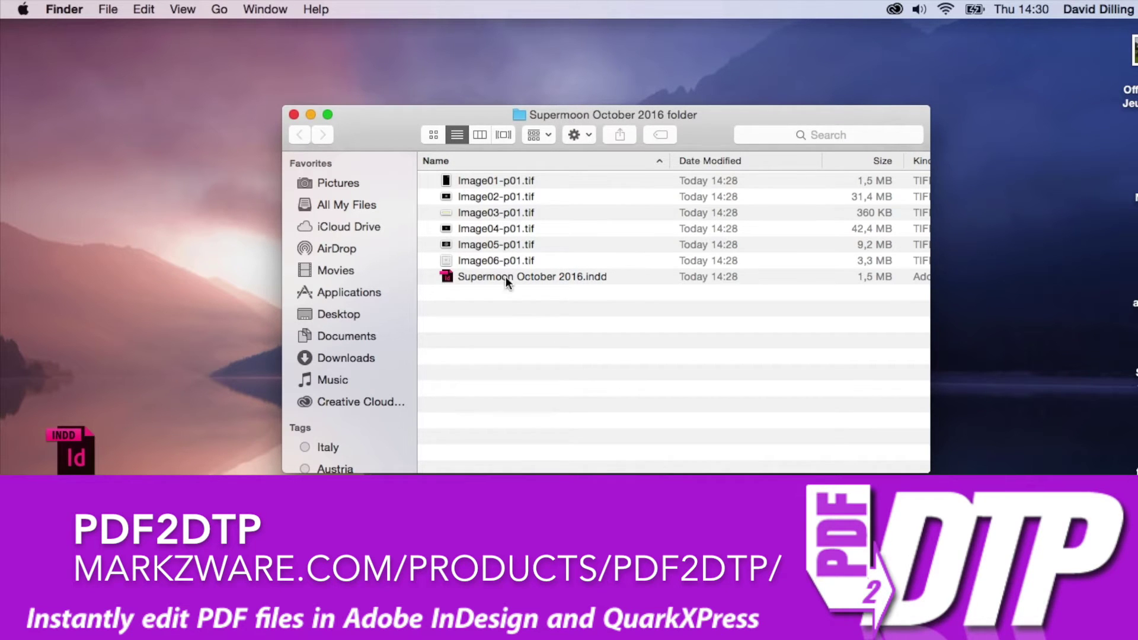
Step: Show the folder in icon view and preview Image01-p01.tif and Image05-p01.tif
{"action": "left_click", "coordinate": [433, 134]}
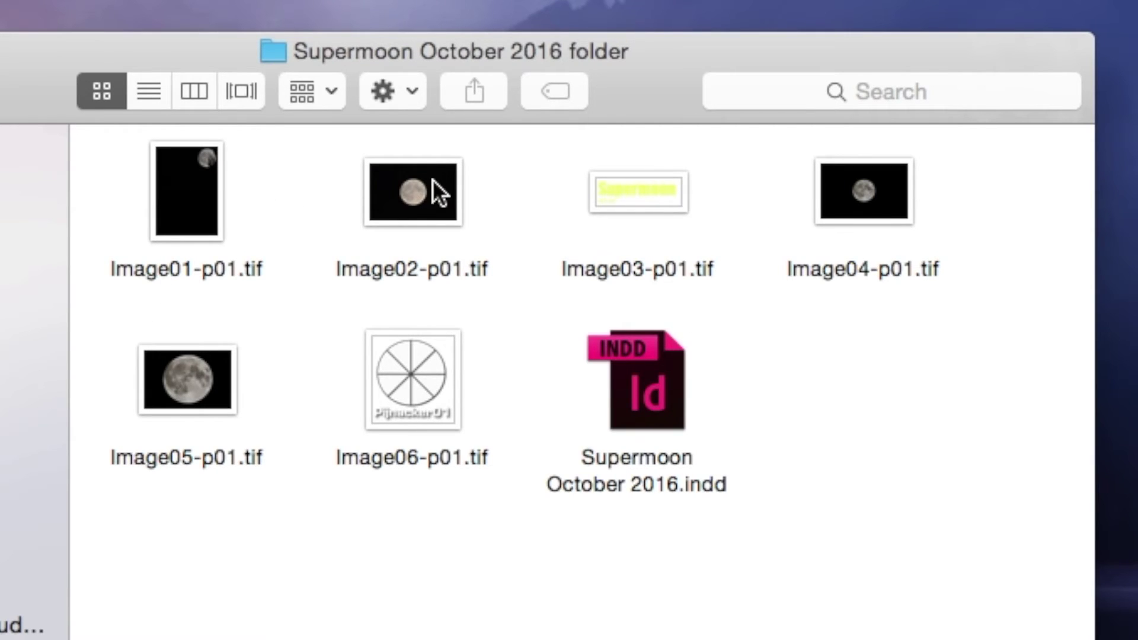
{"action": "double_click", "coordinate": [187, 202]}
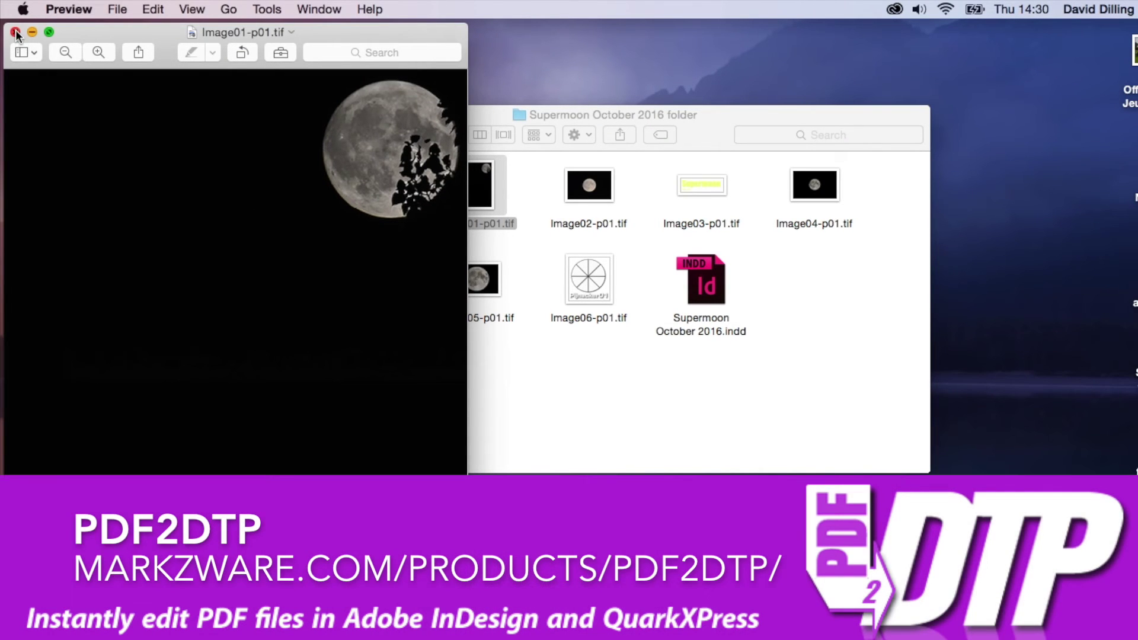
{"action": "left_click", "coordinate": [16, 31]}
{"action": "double_click", "coordinate": [490, 273]}
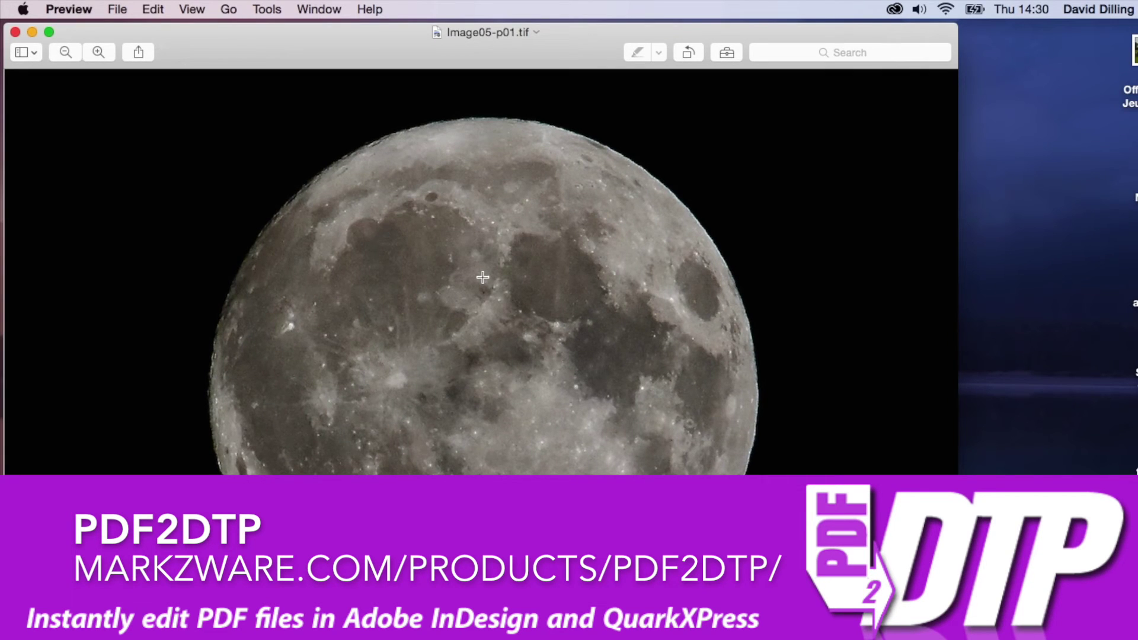
{"action": "left_click", "coordinate": [15, 31]}
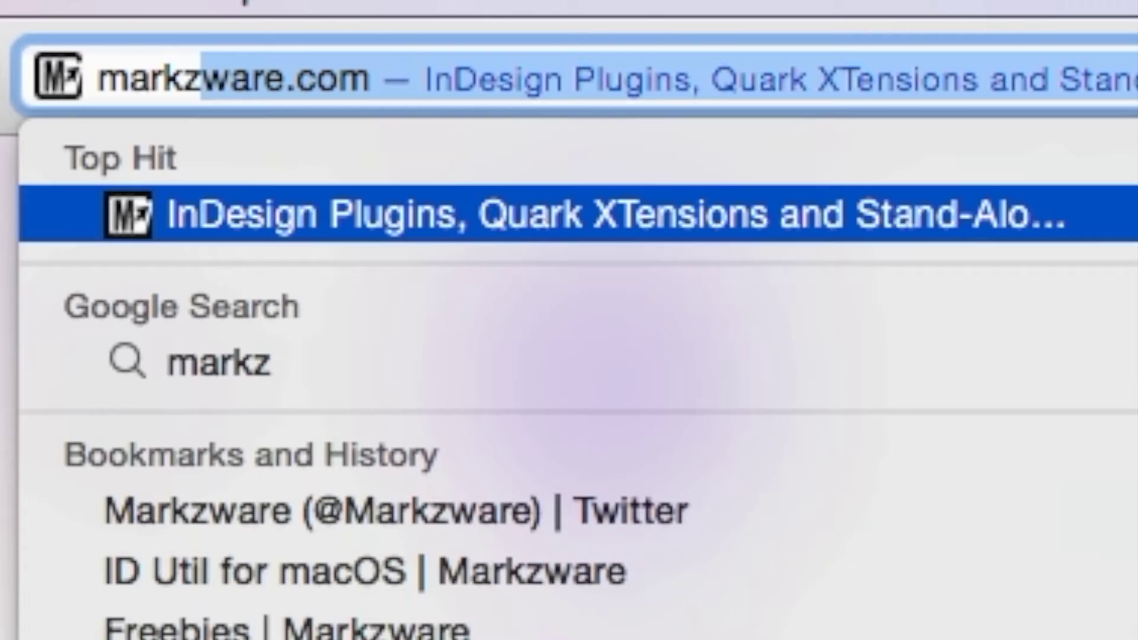
Step: Load markzware.com and go to the PDF2DTP product page
{"action": "type", "text": "ware"}
{"action": "key", "text": "Return"}
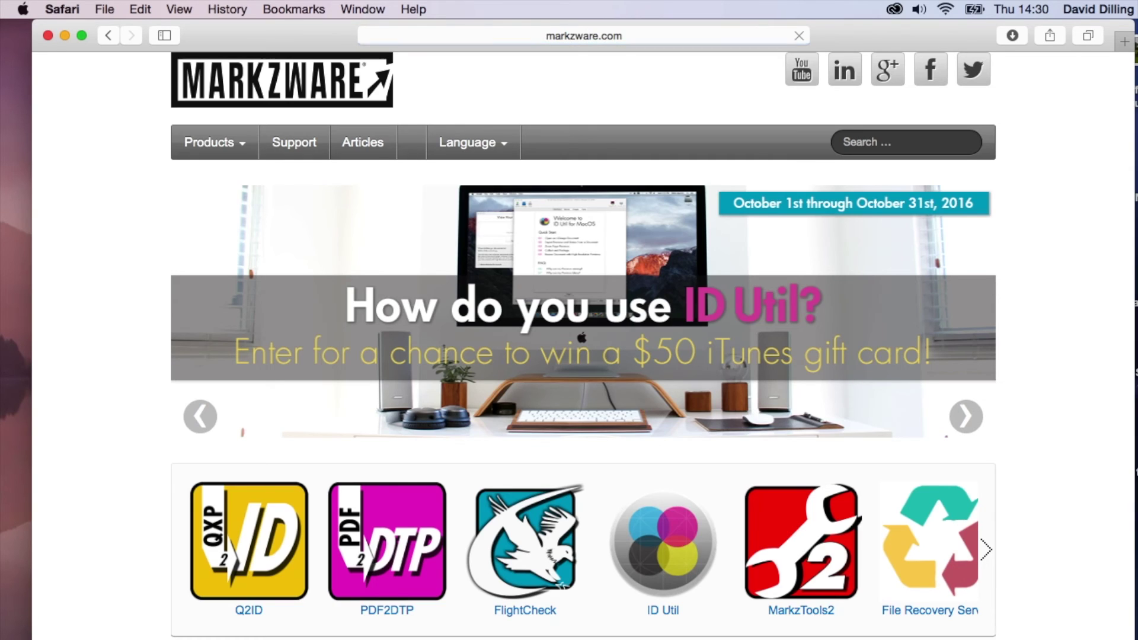
{"action": "mouse_move", "coordinate": [215, 348]}
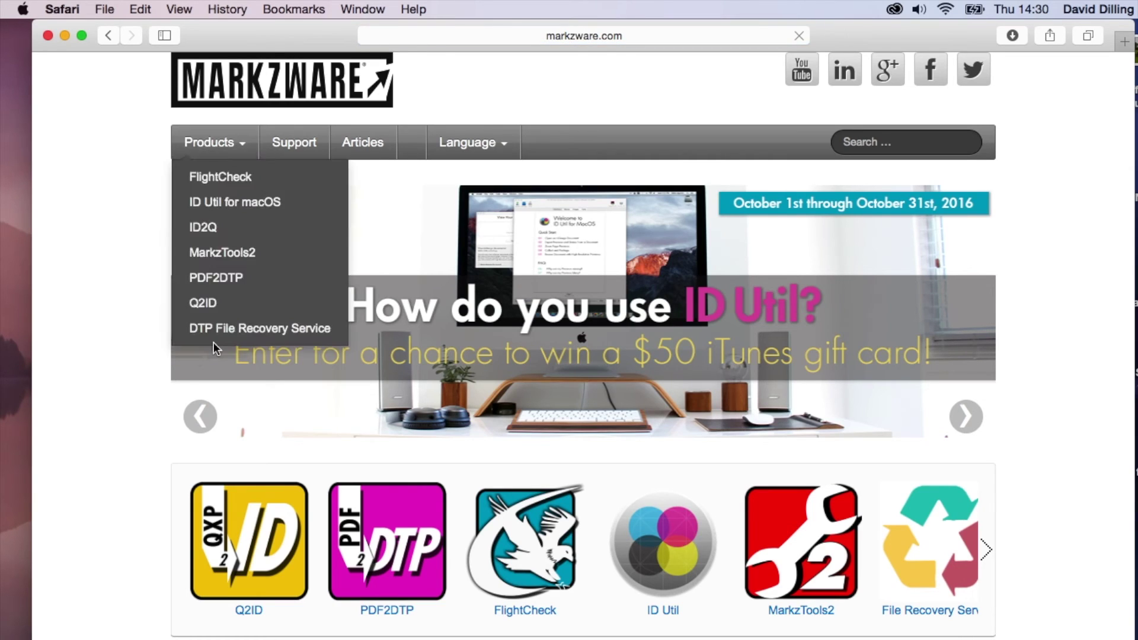
{"action": "left_click", "coordinate": [387, 551]}
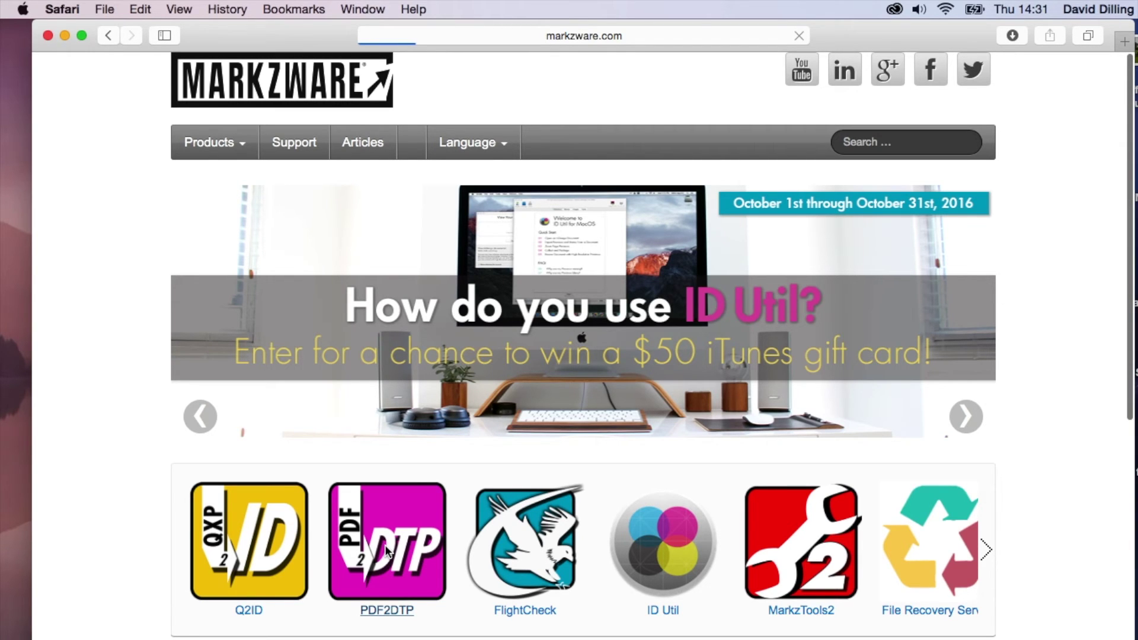